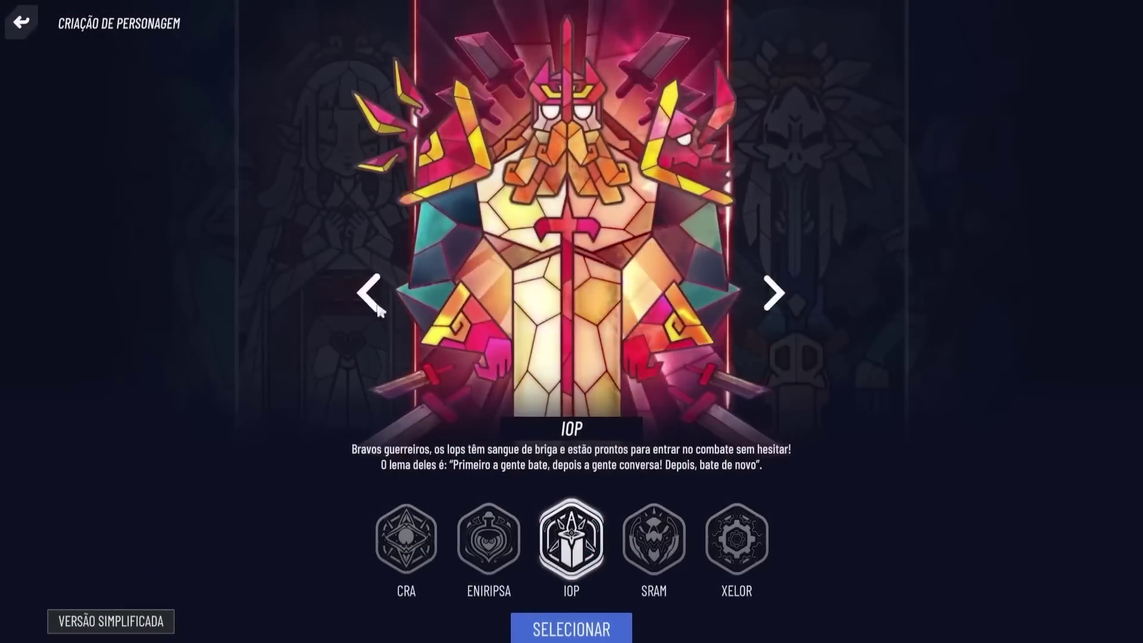
- Cycle through the Waven classes Cra, Sram and Eniripsa, then open the Iop class details
left_click(366, 307)
left_click(367, 306)
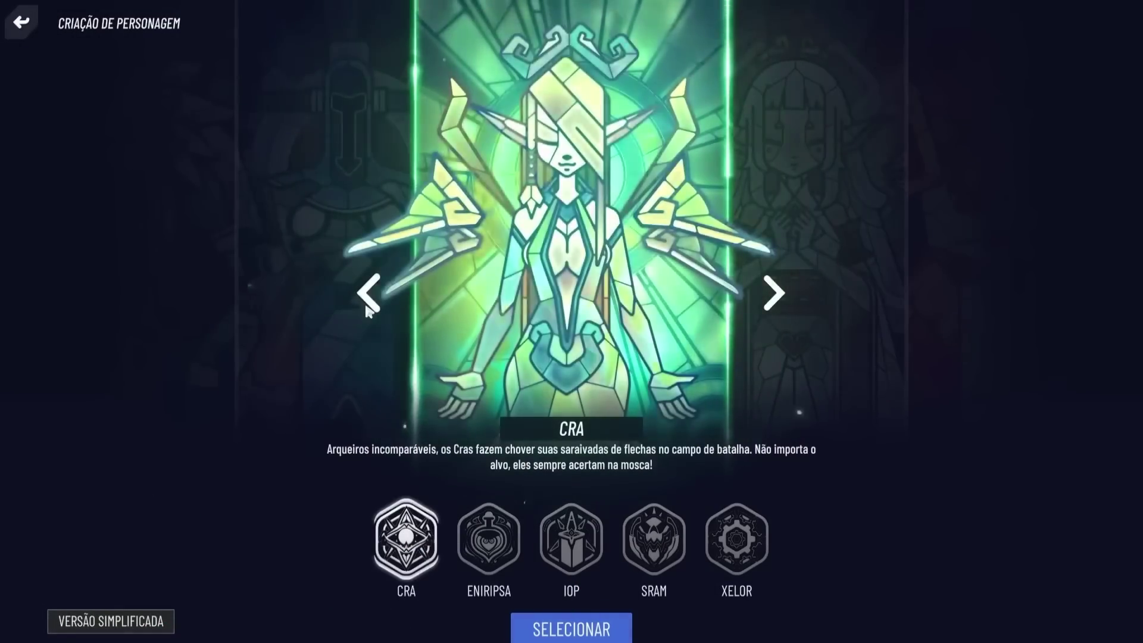
left_click(366, 307)
left_click(366, 307)
left_click(366, 305)
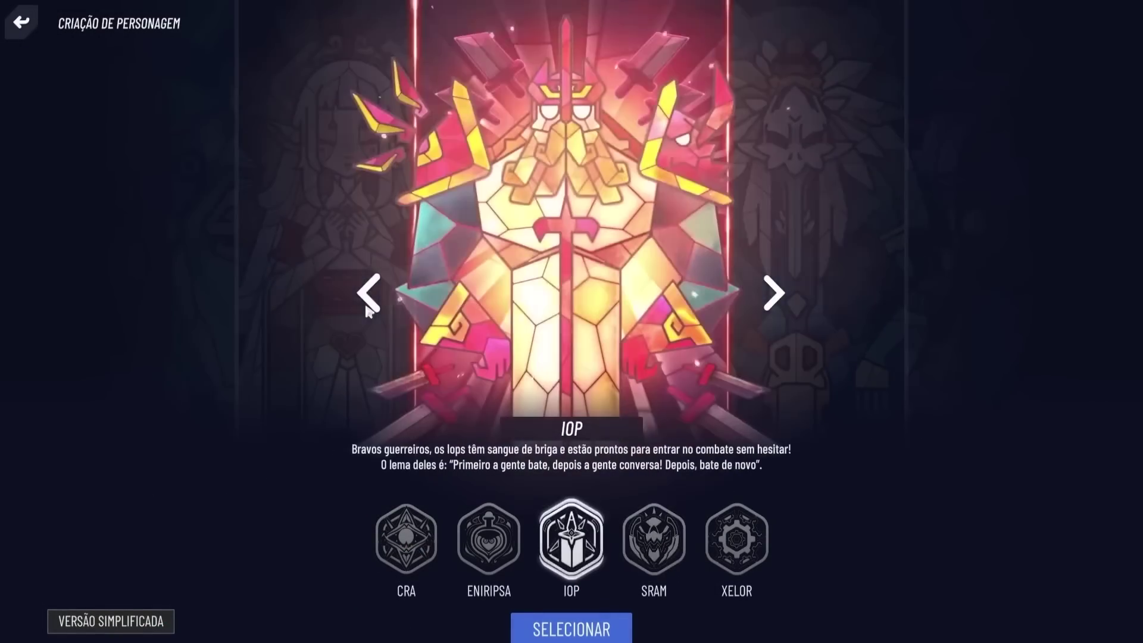
left_click(366, 306)
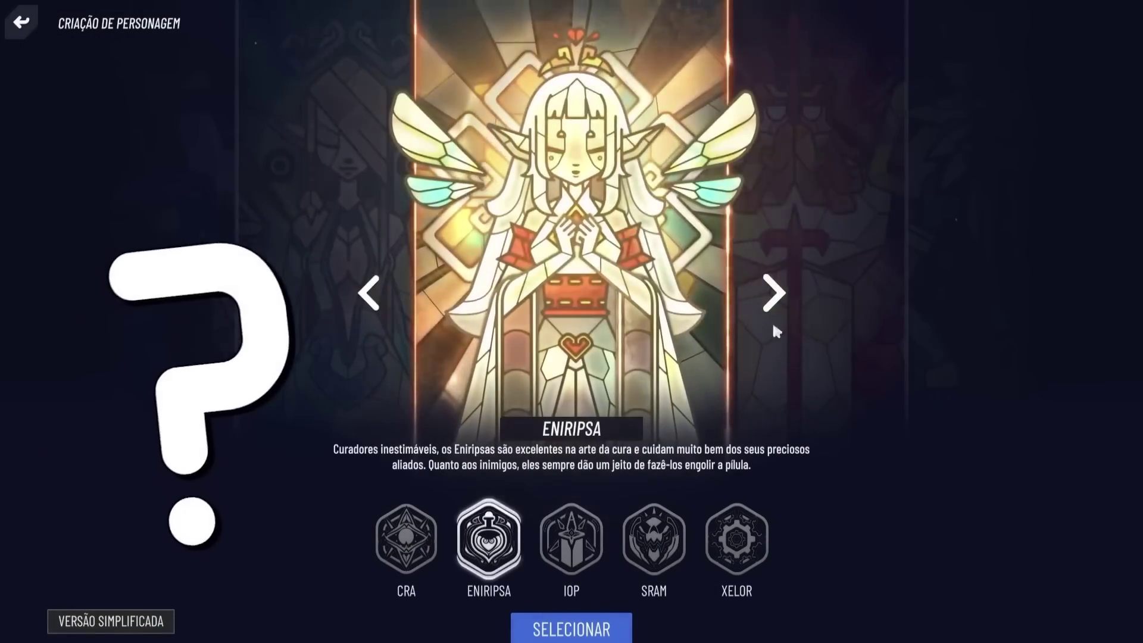
left_click(775, 324)
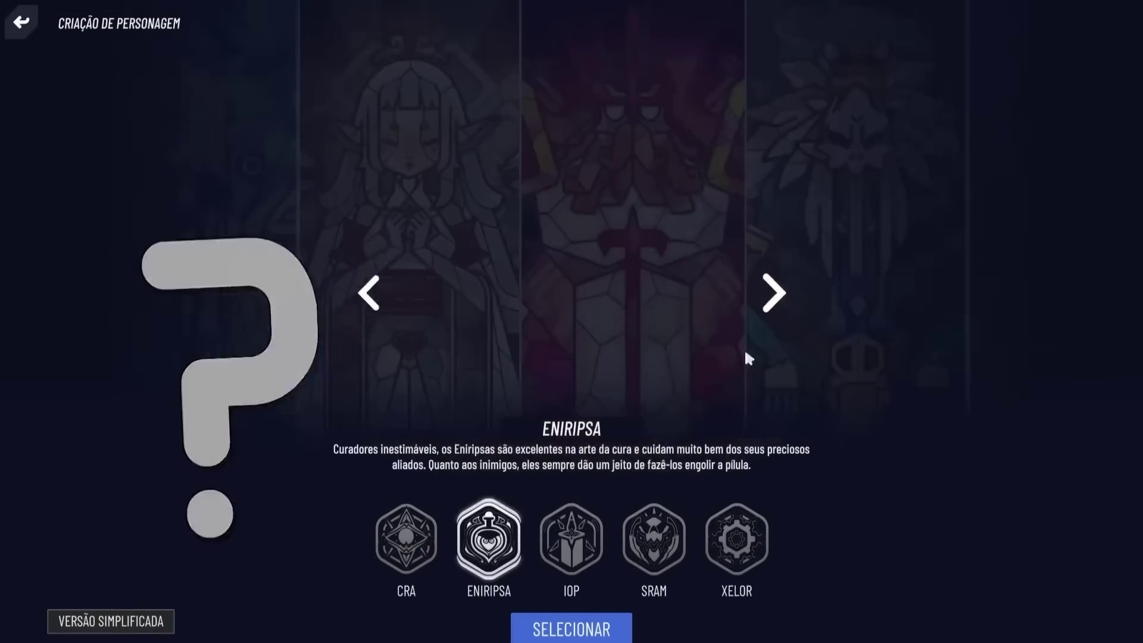
left_click(572, 628)
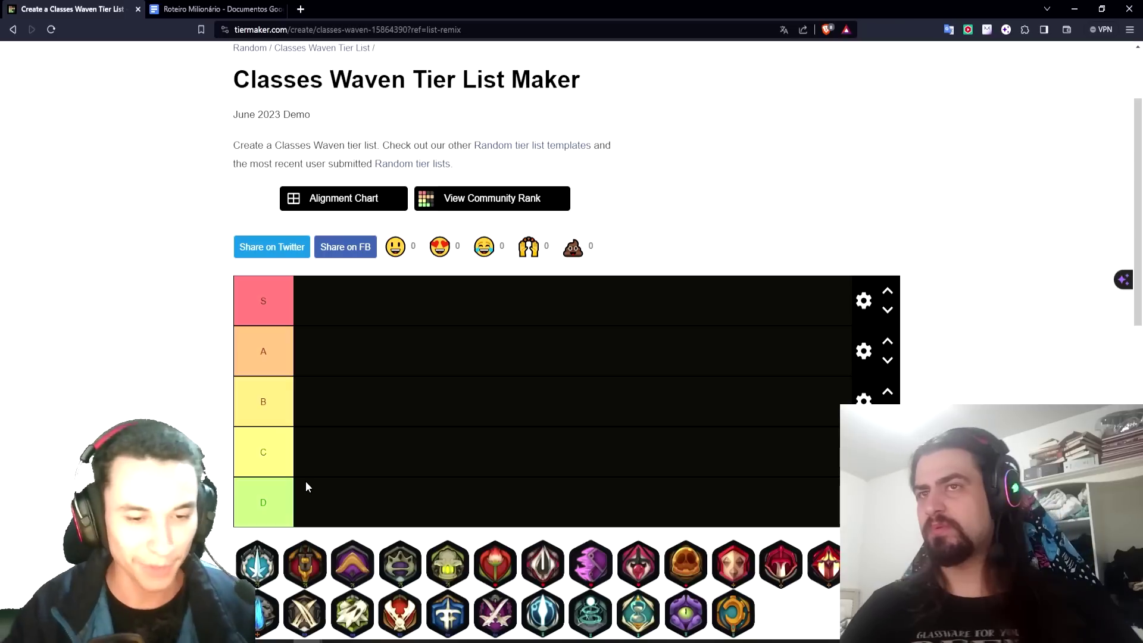
- Reorder the unranked pool so the green-yellow class icon sits in third place
mouse_move(242, 563)
left_mouse_down()
mouse_move(235, 545)
mouse_move(246, 555)
left_mouse_up()
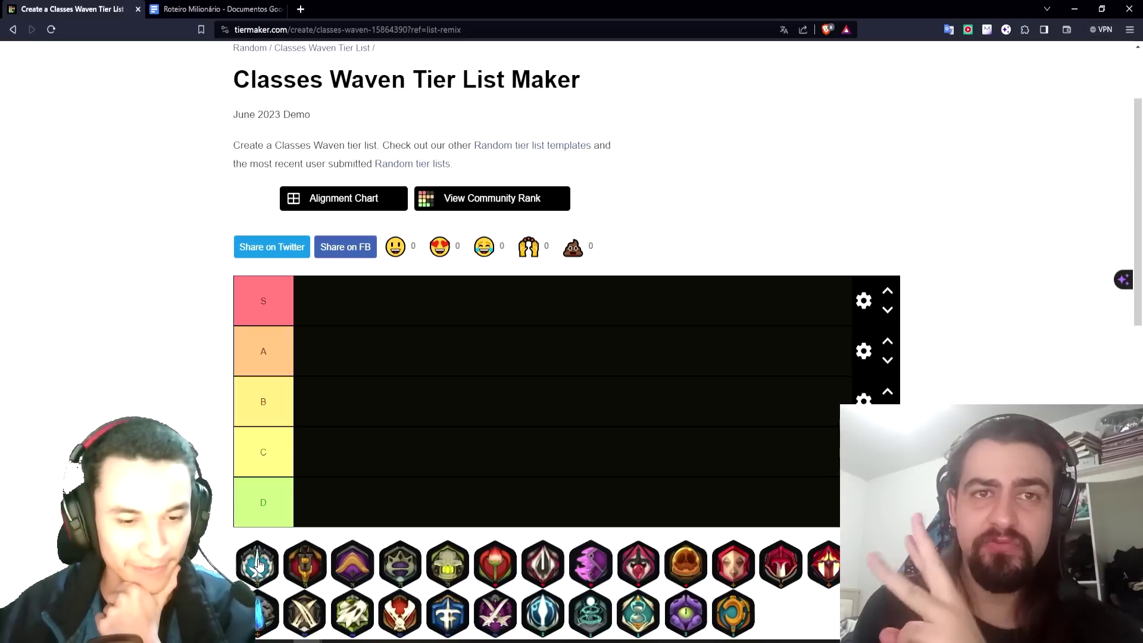
left_click_drag(447, 564, 387, 576)
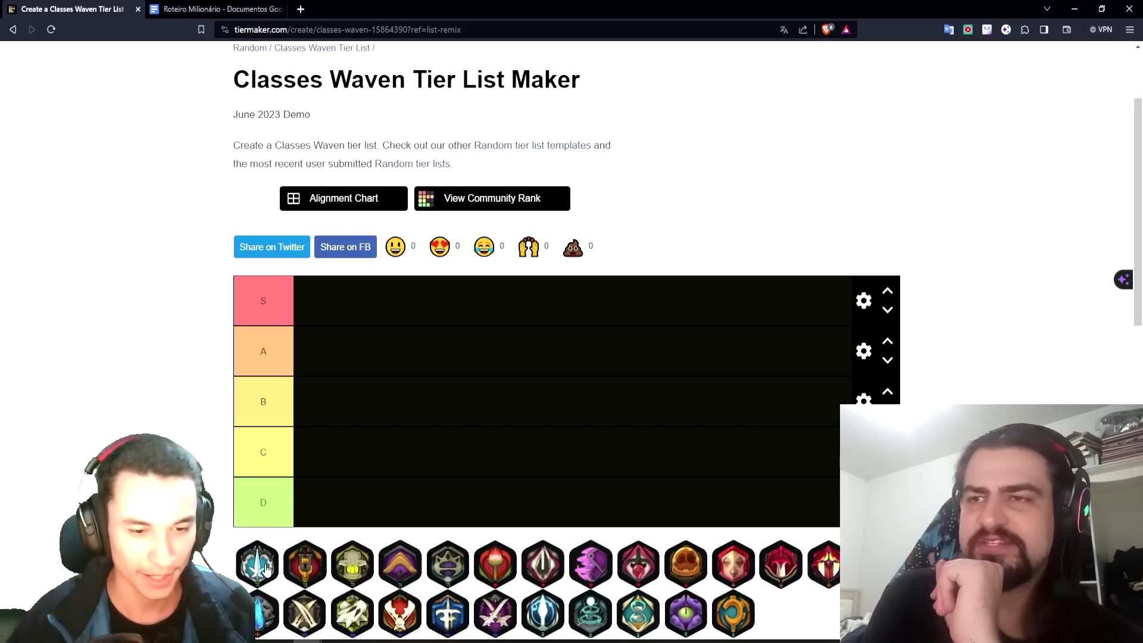
- Drop the first pool icon, the blue class, into the C tier row
left_click_drag(267, 569, 322, 453)
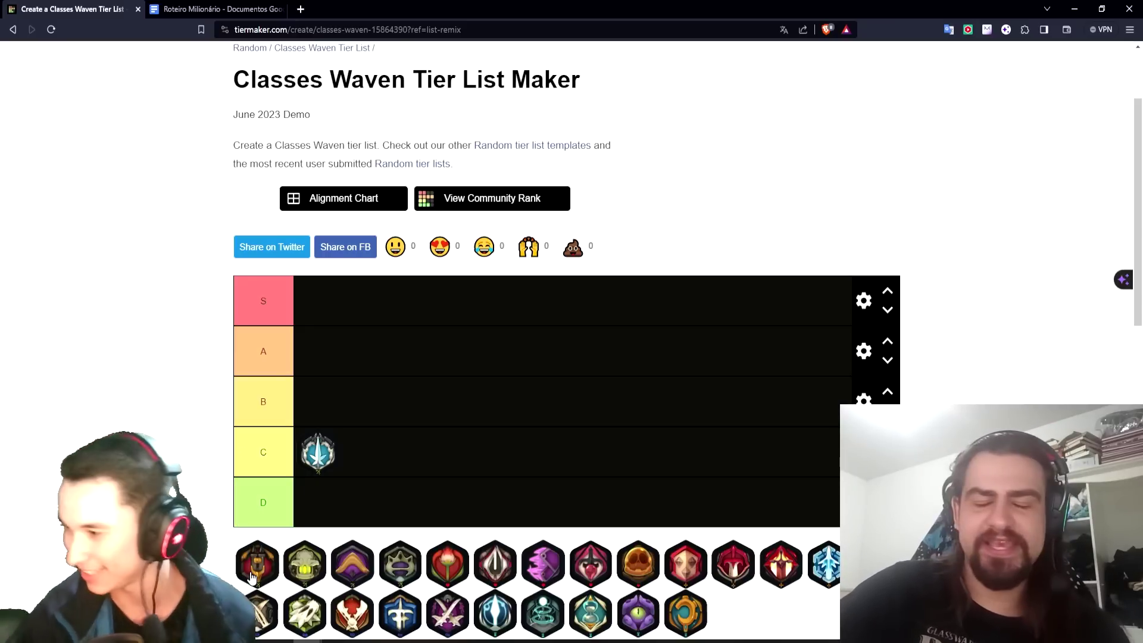
- Drop the red-and-gold class icon from the pool into the S tier row
left_click_drag(252, 576, 309, 316)
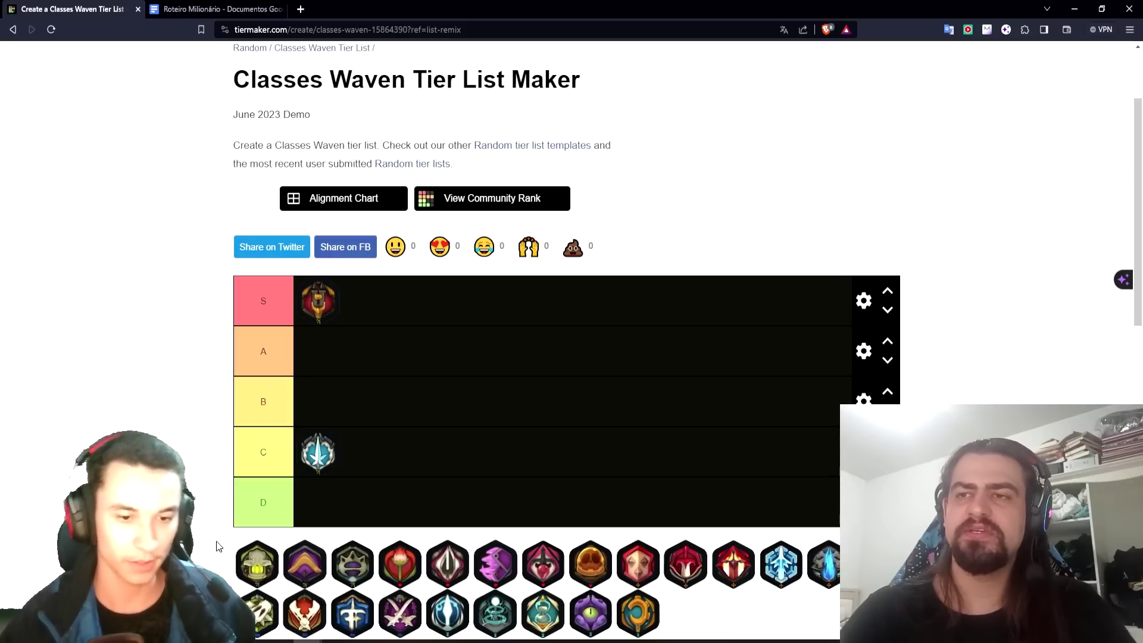
- Rank the green-yellow class icon in tier A
mouse_move(257, 564)
left_mouse_down()
mouse_move(310, 397)
mouse_move(334, 360)
left_mouse_up()
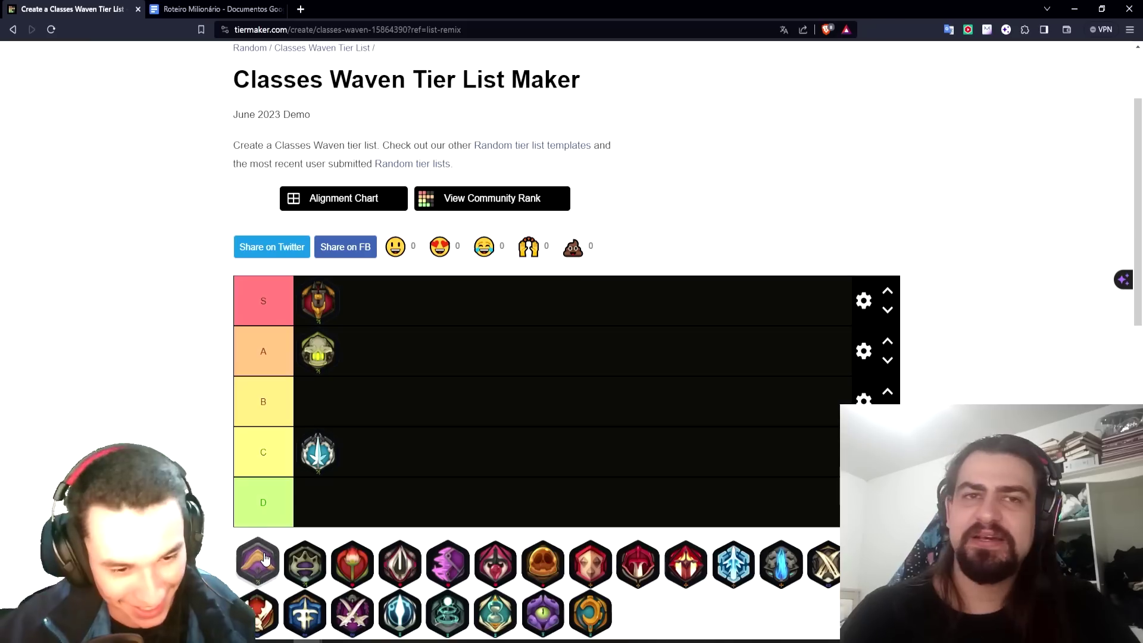
- Drop the purple-and-orange class icon from the pool into the D tier row
left_click_drag(265, 562, 317, 503)
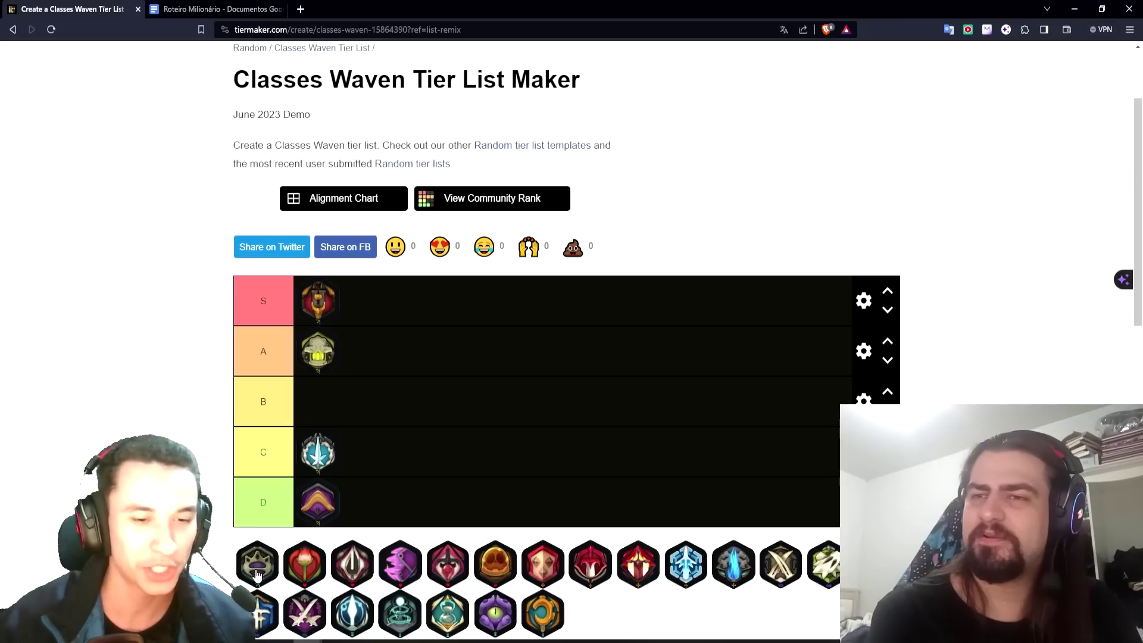
- Drop the grey crowned class icon into tier B so every tier S–D holds one class
left_click_drag(257, 573, 312, 411)
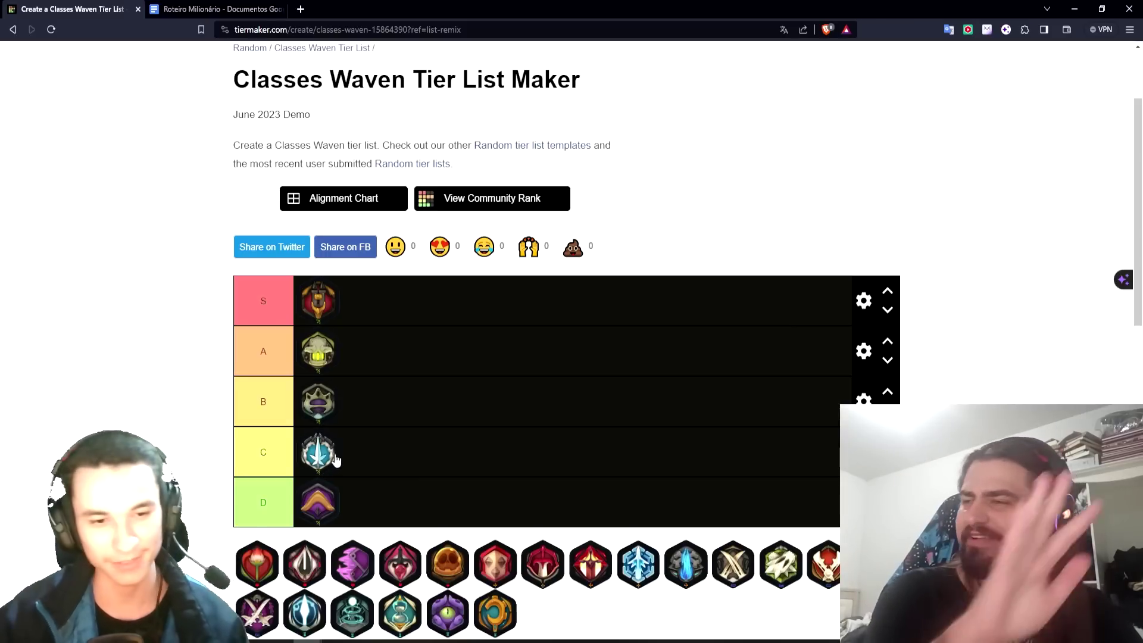
scroll(334, 460, "up", 1)
scroll(340, 417, "down", 2)
scroll(343, 372, "up", 1)
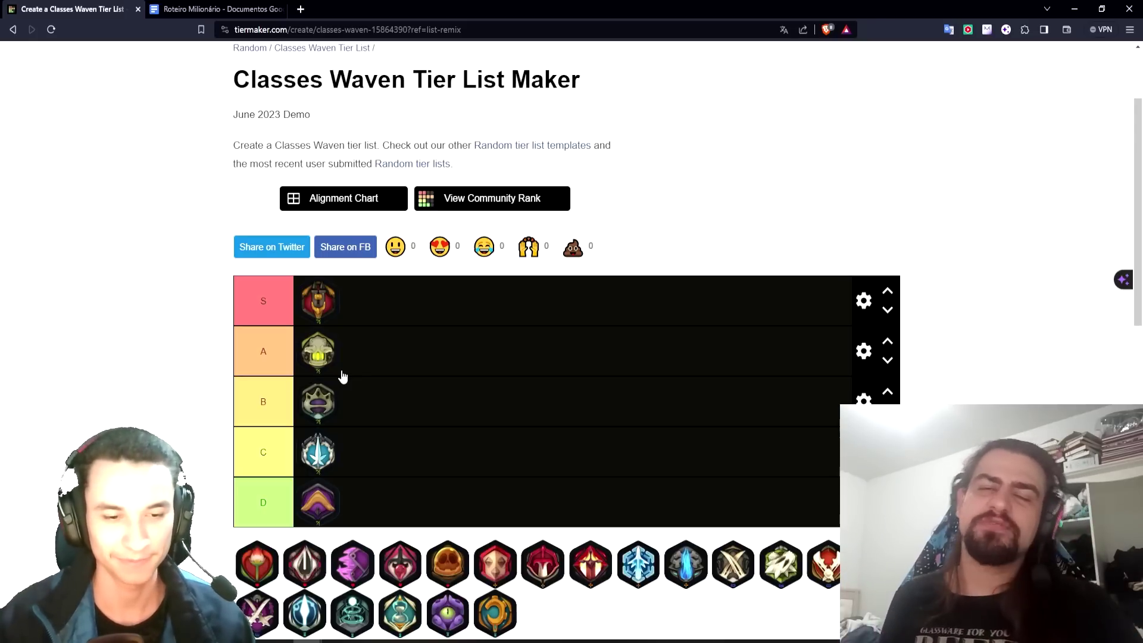
scroll(338, 393, "up", 1)
scroll(338, 393, "up", 1)
scroll(335, 390, "down", 1)
scroll(335, 391, "down", 1)
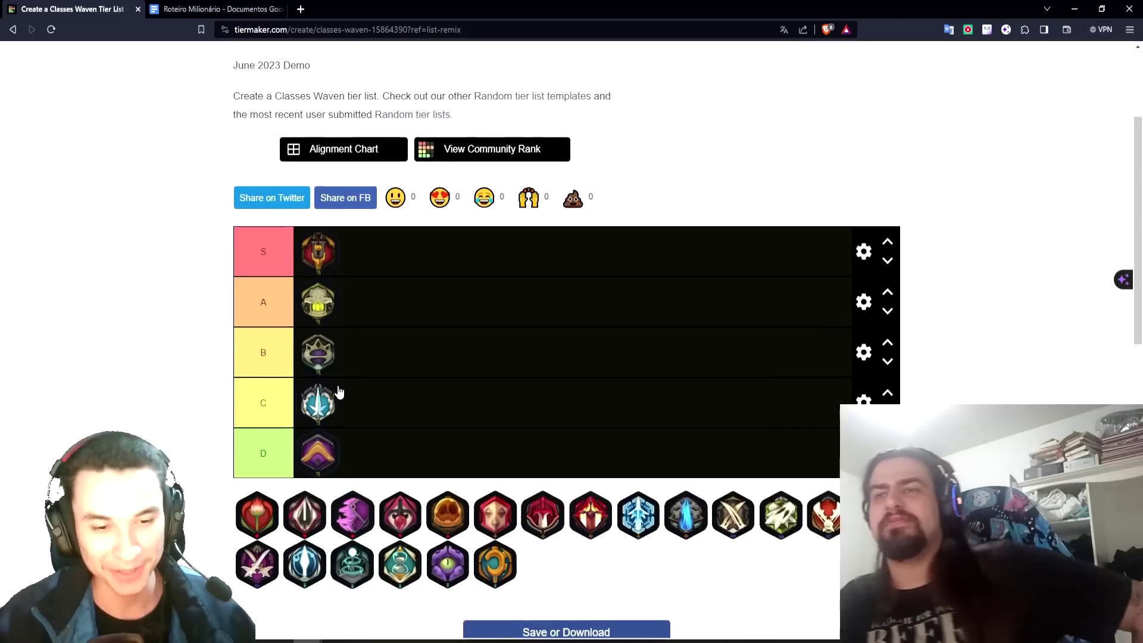
scroll(298, 476, "up", 1)
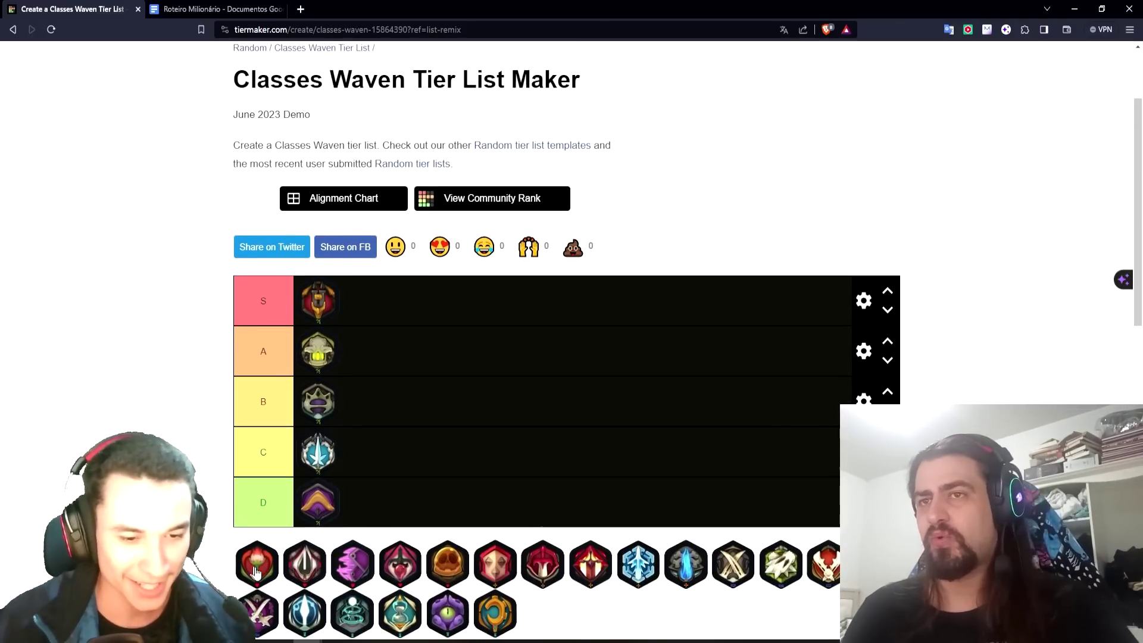
scroll(255, 572, "down", 1)
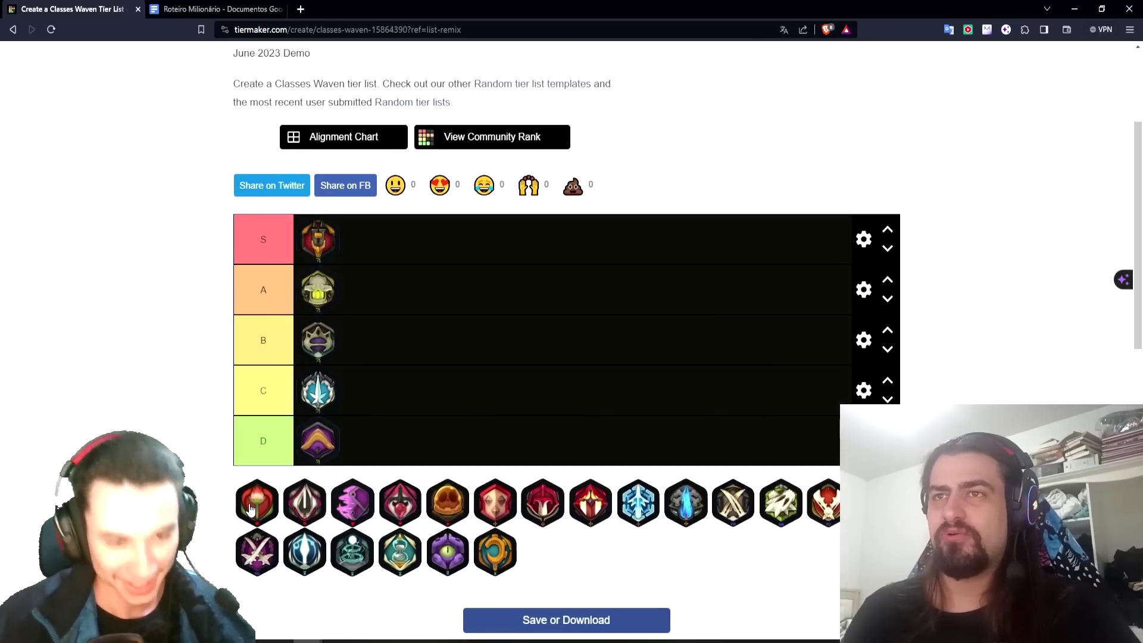
- Place the red flower class in tier C beside the blue icon and the orange class in tier B
mouse_move(264, 510)
left_mouse_down()
mouse_move(358, 334)
mouse_move(380, 350)
left_mouse_up()
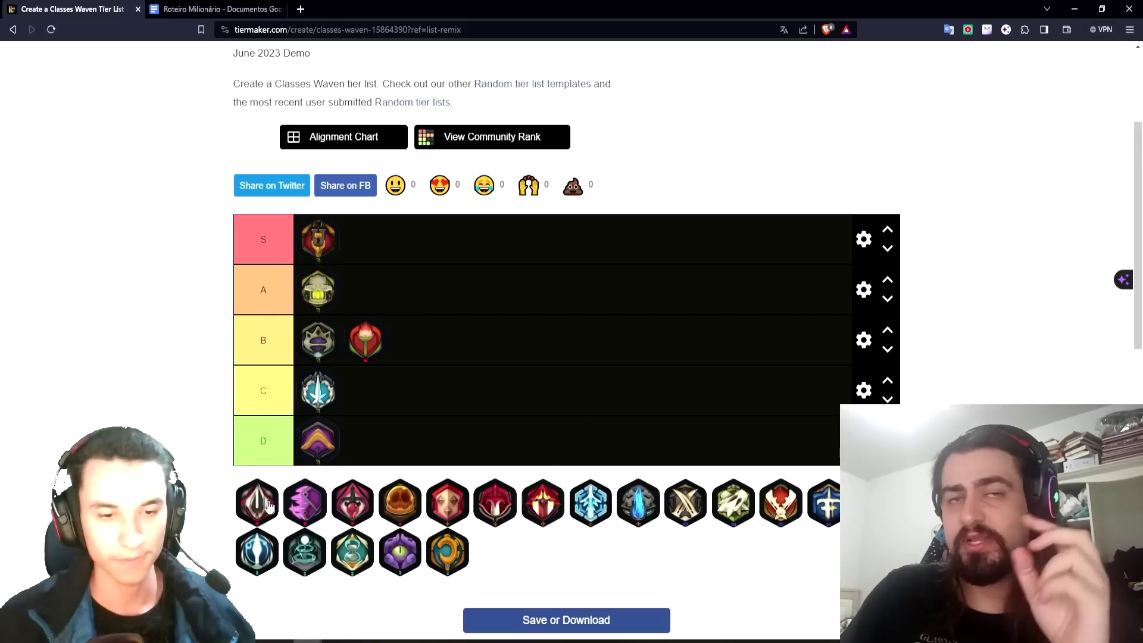
left_click_drag(379, 335, 375, 396)
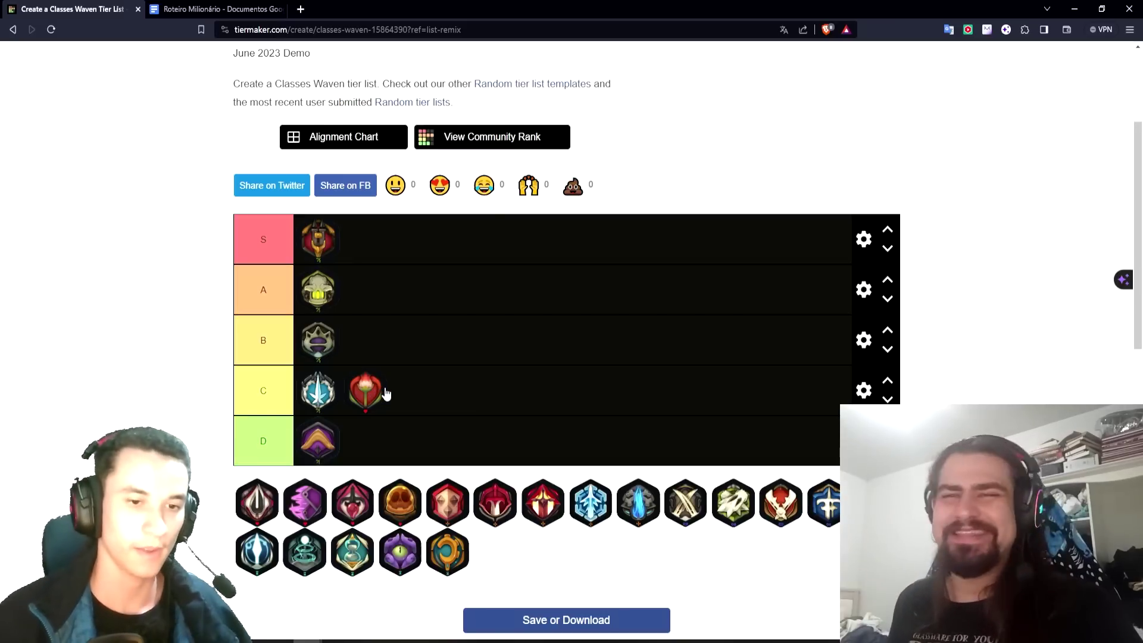
left_click_drag(403, 499, 379, 341)
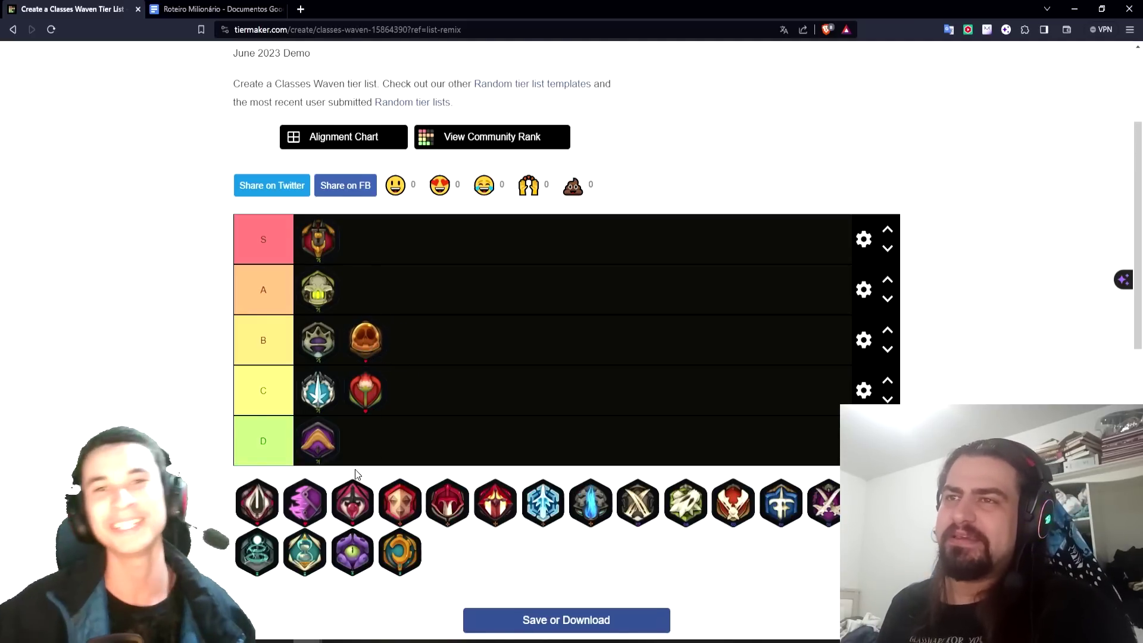
scroll(378, 439, "up", 1)
scroll(377, 437, "down", 1)
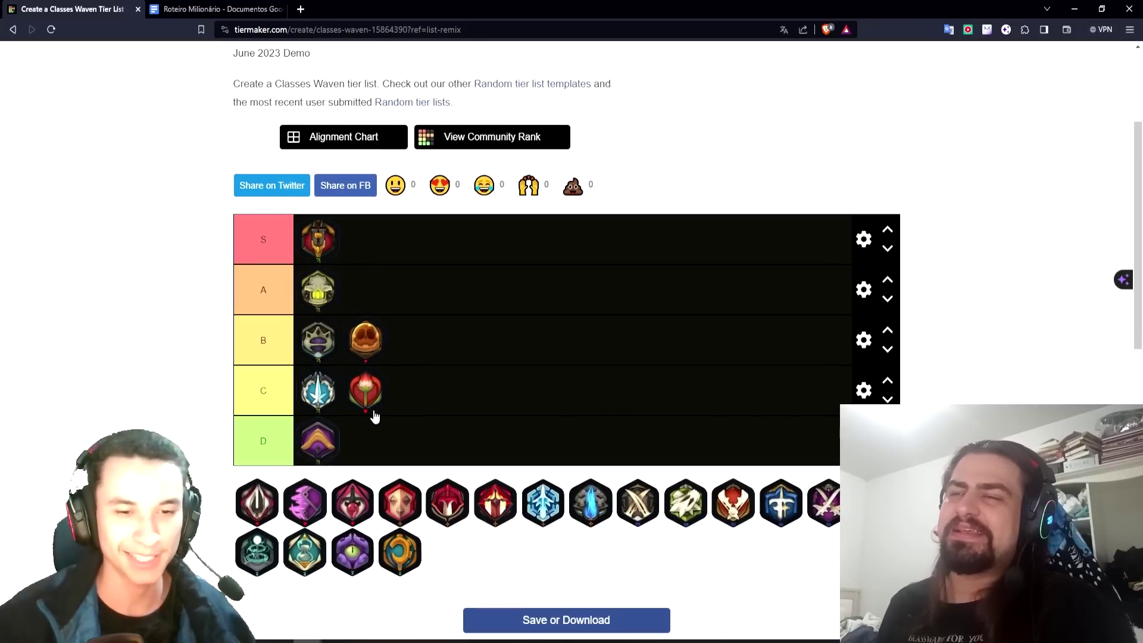
scroll(374, 417, "up", 1)
scroll(374, 417, "down", 1)
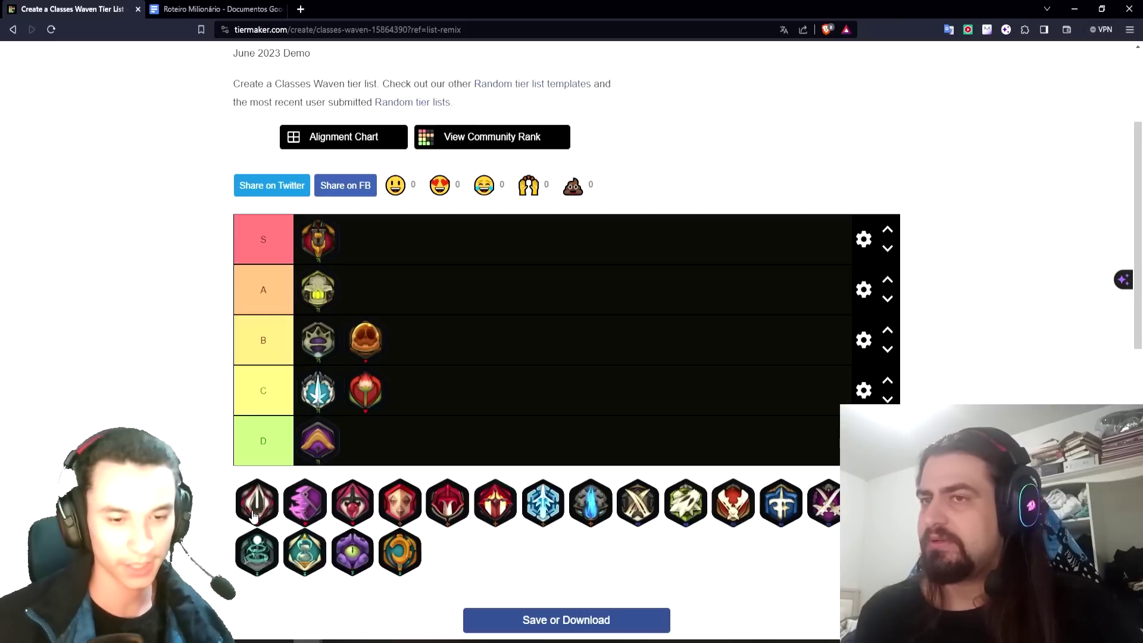
- Rank the silver arrowhead class icon in tier A and the pink crest class icon in tier S
left_click_drag(251, 517, 347, 301)
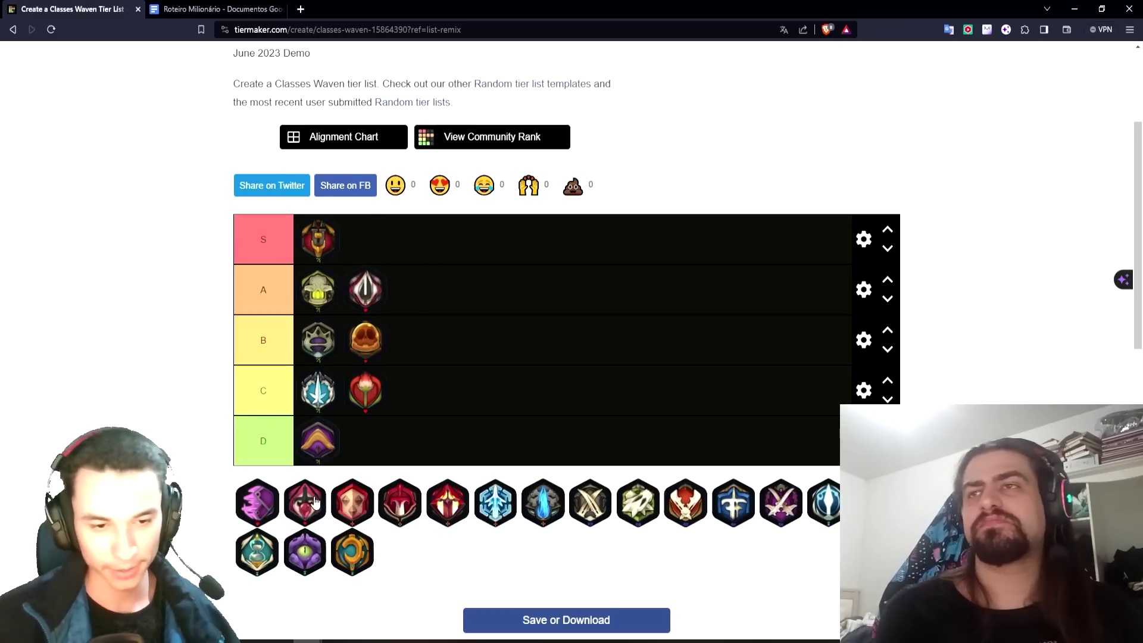
left_click_drag(304, 502, 367, 241)
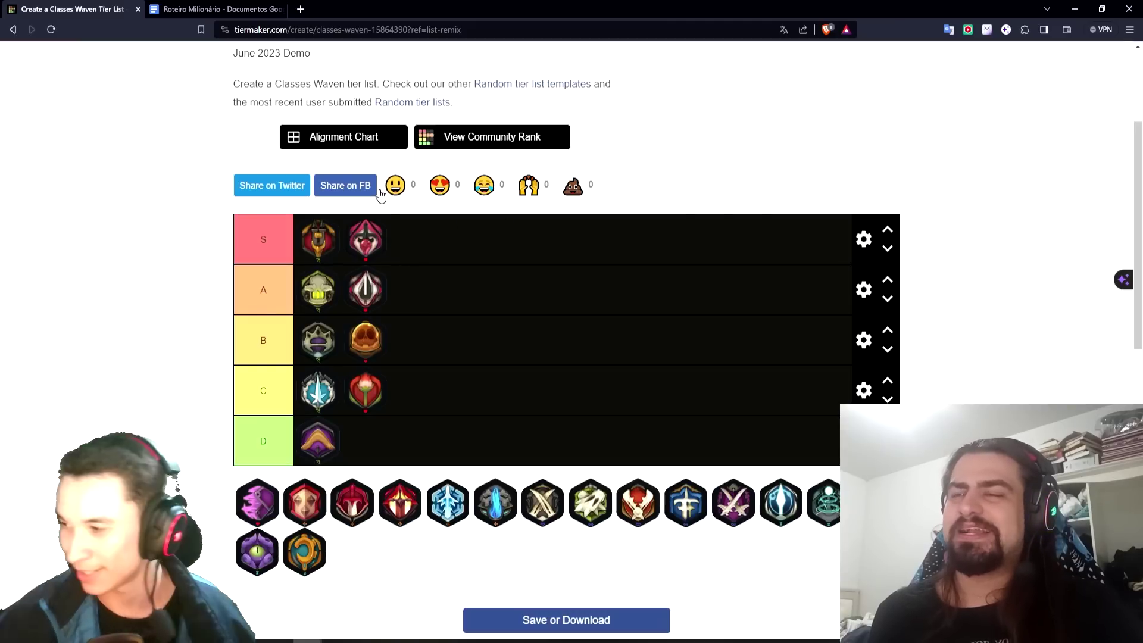
scroll(387, 199, "up", 1)
scroll(399, 211, "down", 1)
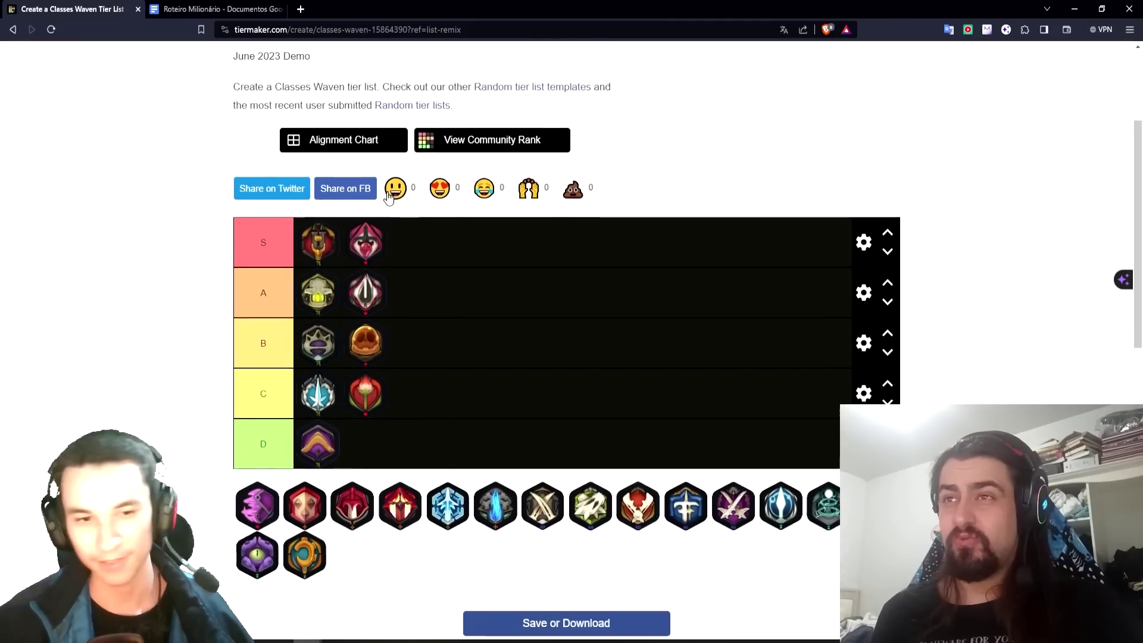
scroll(407, 220, "down", 1)
scroll(399, 250, "up", 1)
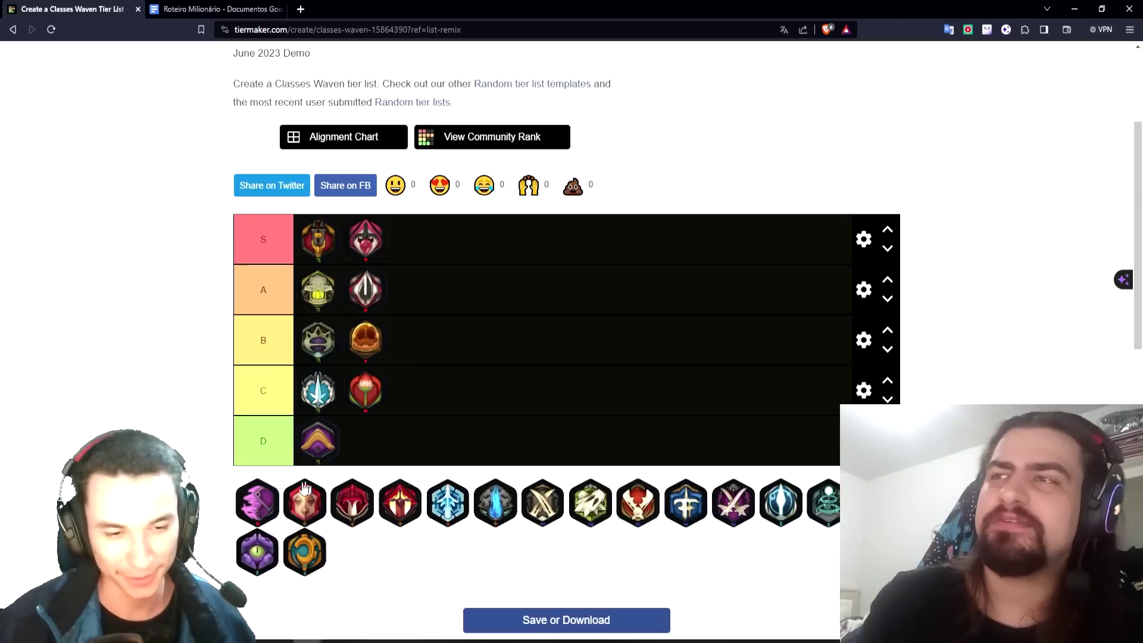
- Drop the pink-purple class icon into the D tier beside the existing purple-and-orange one
left_click_drag(259, 505, 356, 446)
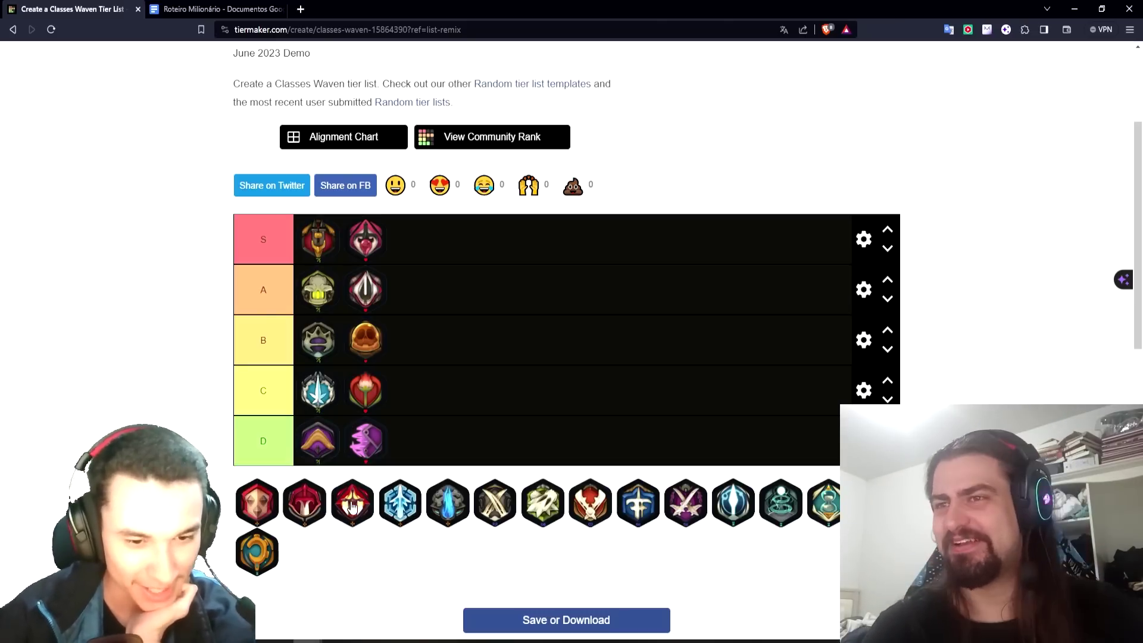
- Rank the red-and-gold class in tier S and the red hooded class in tier A
left_click_drag(353, 503, 421, 238)
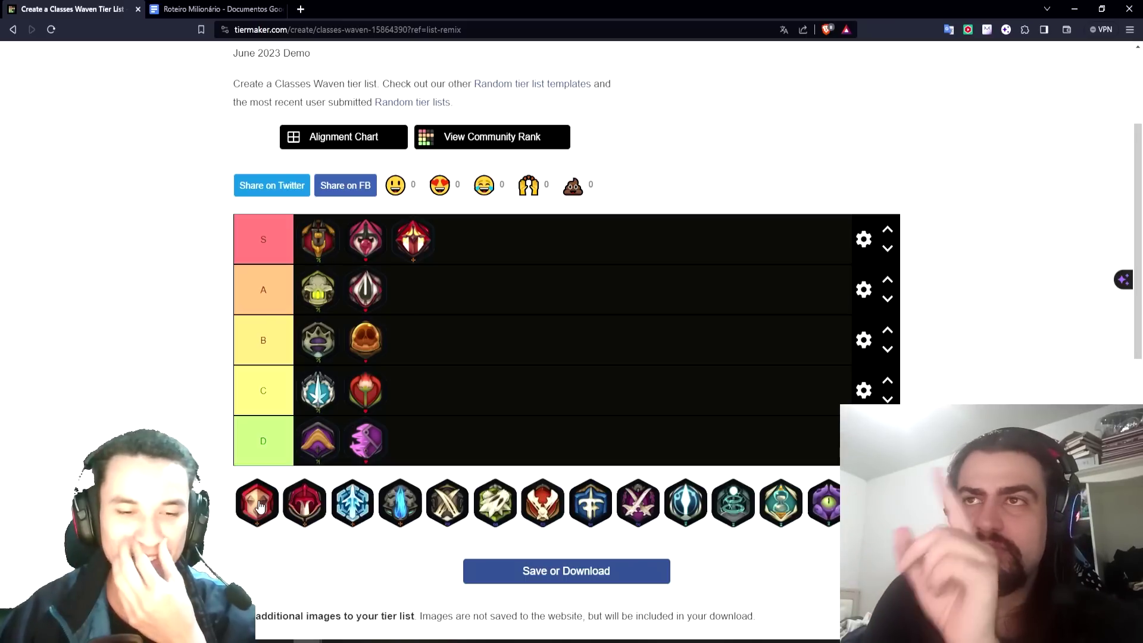
left_click_drag(254, 507, 413, 290)
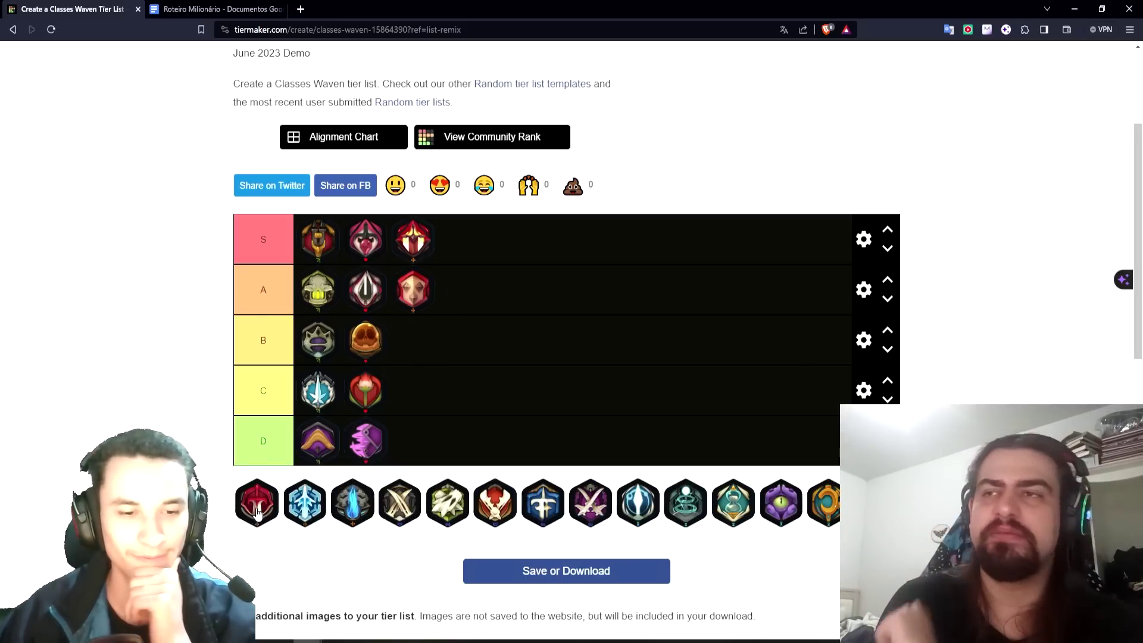
- Drop the red hooded class icon into tier B beside its two existing icons
left_click_drag(256, 513, 413, 340)
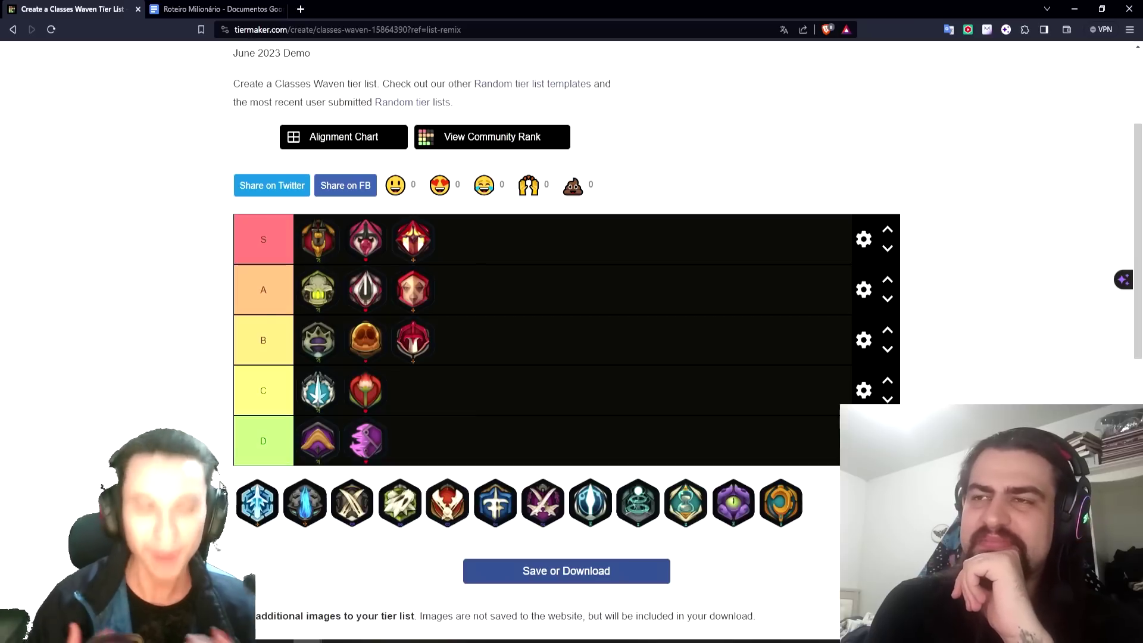
- Place the blue flame class in tier D and the blue crystal class in tier C
left_click_drag(304, 502, 421, 445)
left_click_drag(251, 502, 419, 393)
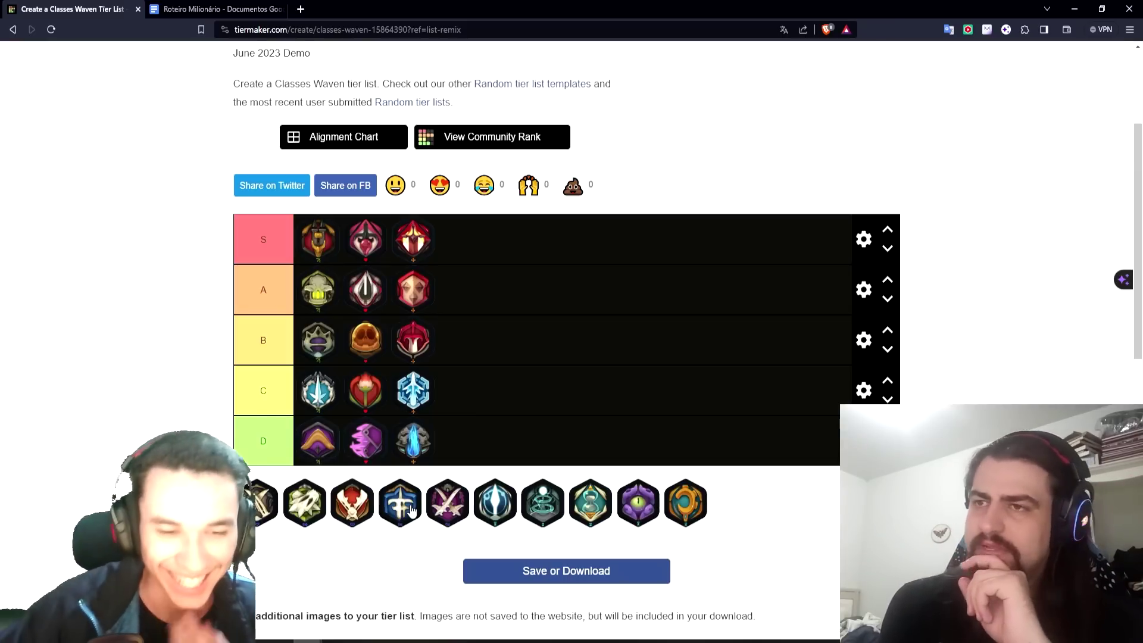
- Put the blue cross class icon into tier D as its fourth entry
left_click_drag(415, 506, 486, 443)
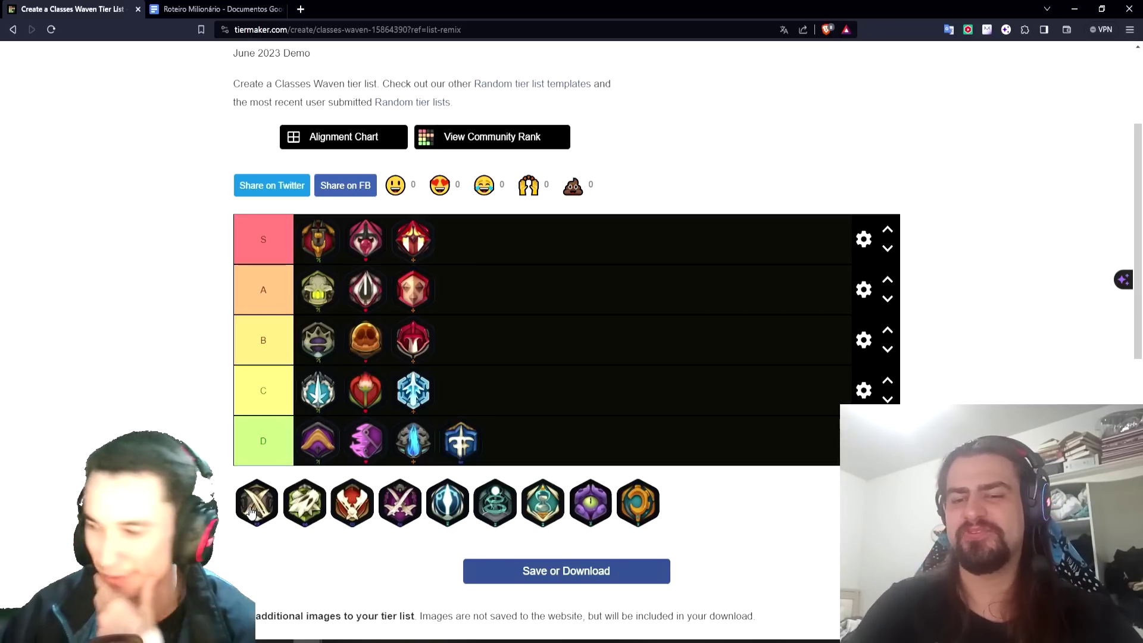
left_click_drag(251, 511, 275, 513)
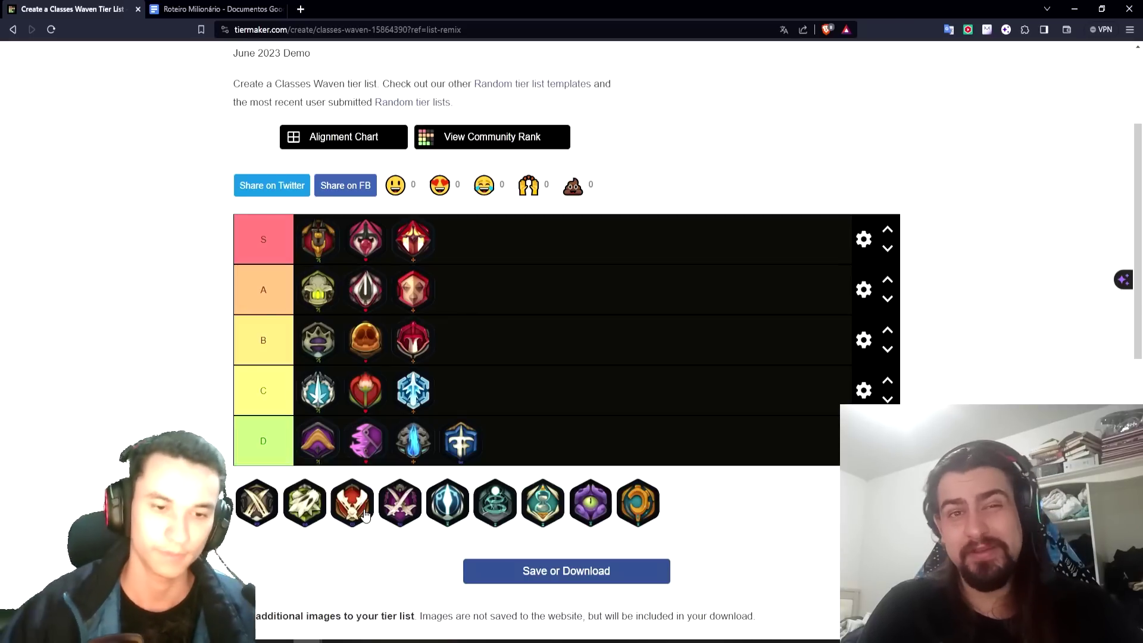
- Give tiers S, A, B and C a fourth icon each, ending with the purple crossed-blades class in C
left_click_drag(300, 505, 462, 240)
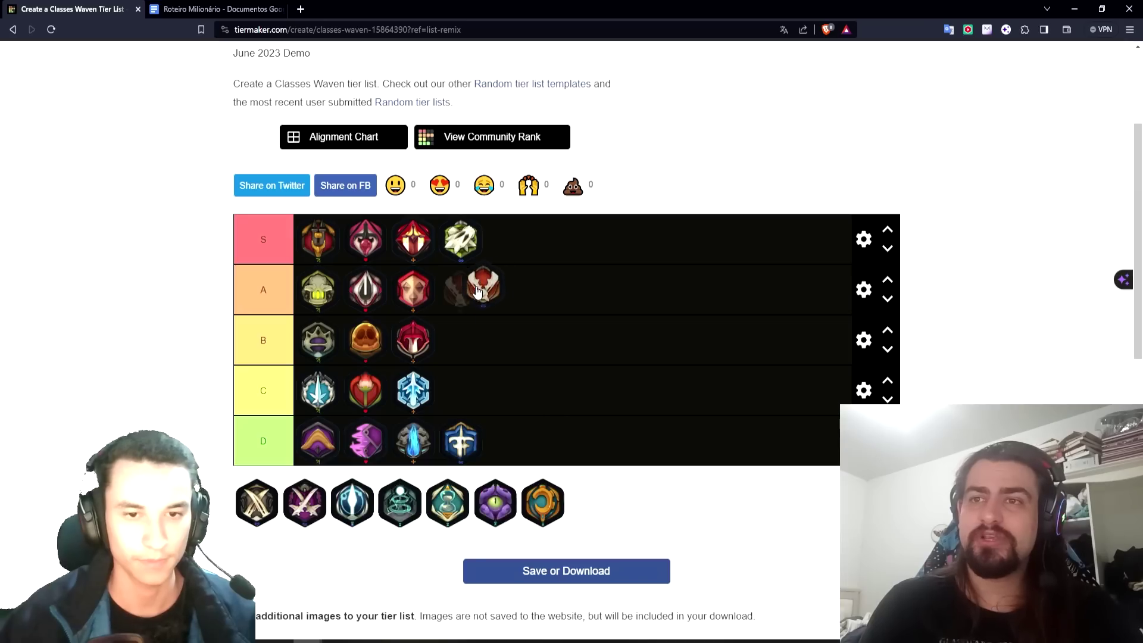
left_click_drag(476, 290, 471, 290)
left_click_drag(256, 502, 456, 337)
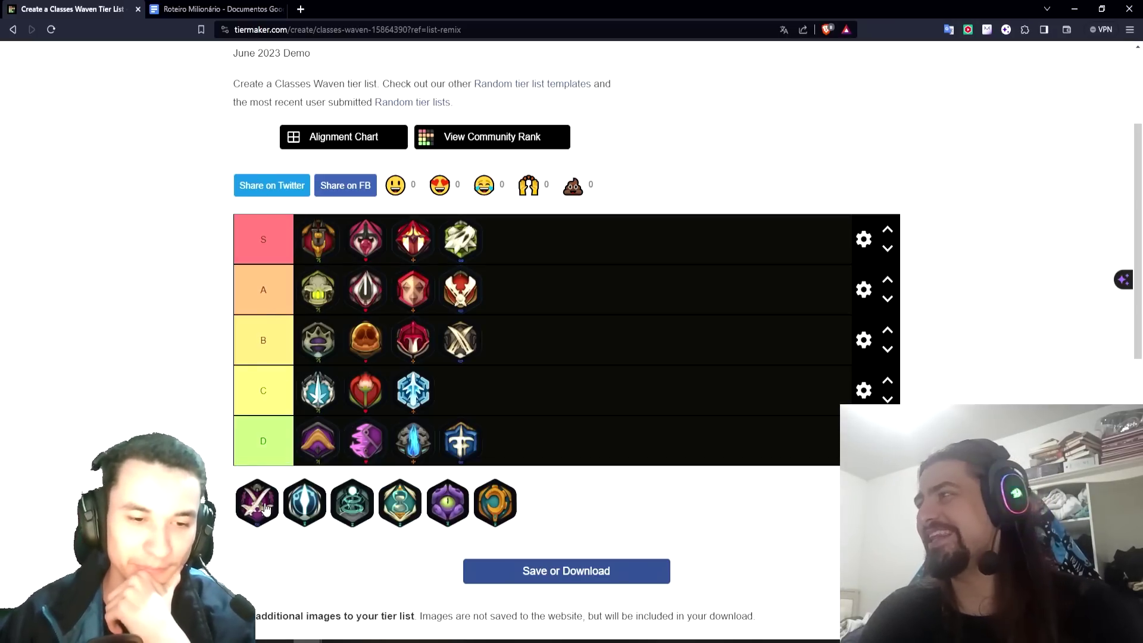
mouse_move(265, 507)
left_mouse_down()
mouse_move(283, 533)
mouse_move(476, 398)
left_mouse_up()
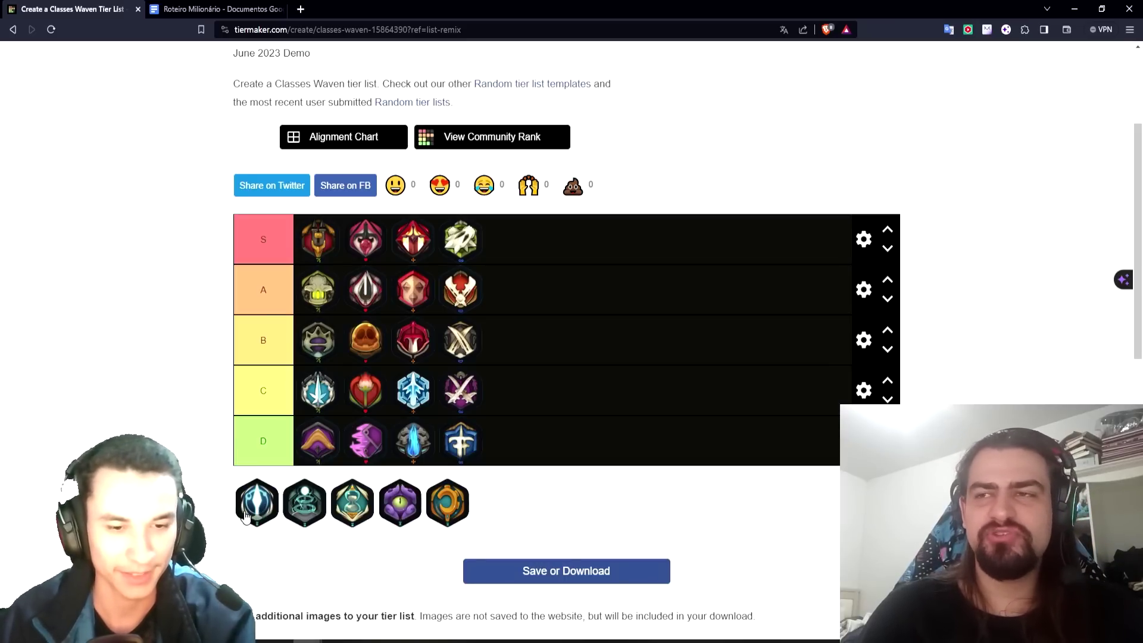
- Drop the blue arched class icon at the end of tier D
left_click_drag(249, 512, 503, 456)
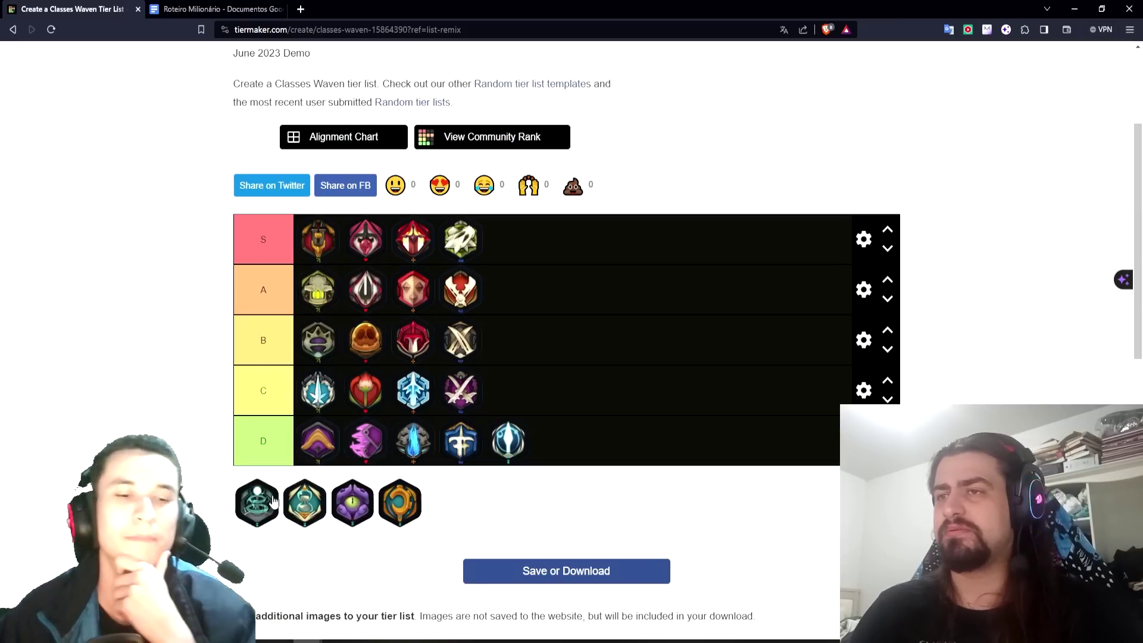
- Reposition the purple eye icon to the end of the unranked pool, after the orange one
mouse_move(257, 516)
left_mouse_down()
mouse_move(305, 506)
mouse_move(523, 390)
mouse_move(381, 518)
left_mouse_up()
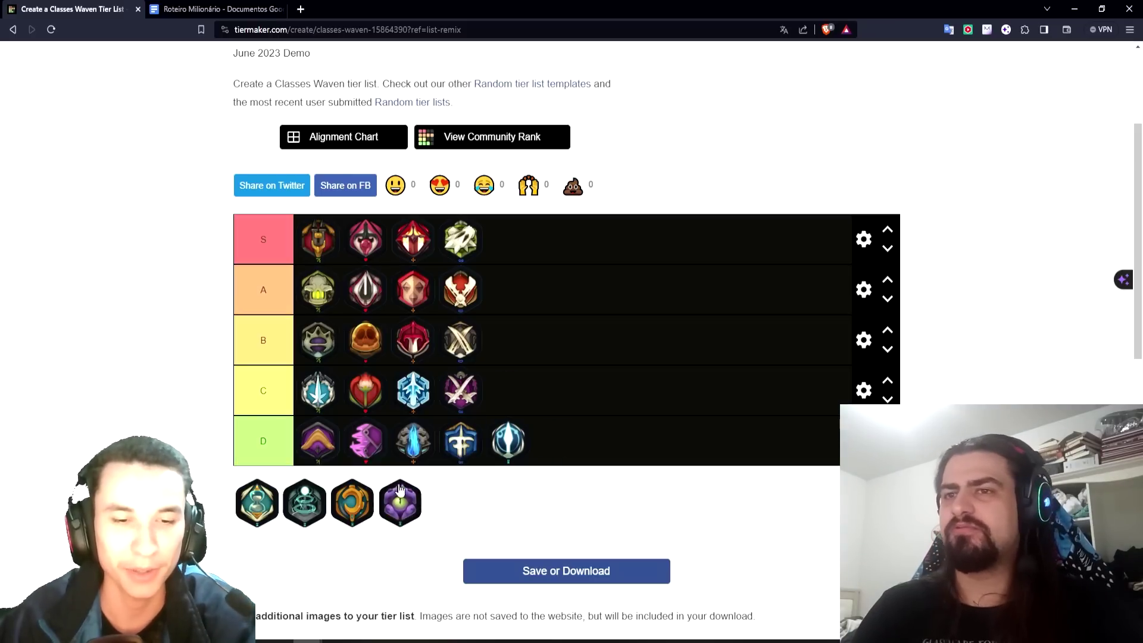
- Rank the purple eye class icon as the fifth entry in tier A
left_click_drag(393, 511, 415, 521)
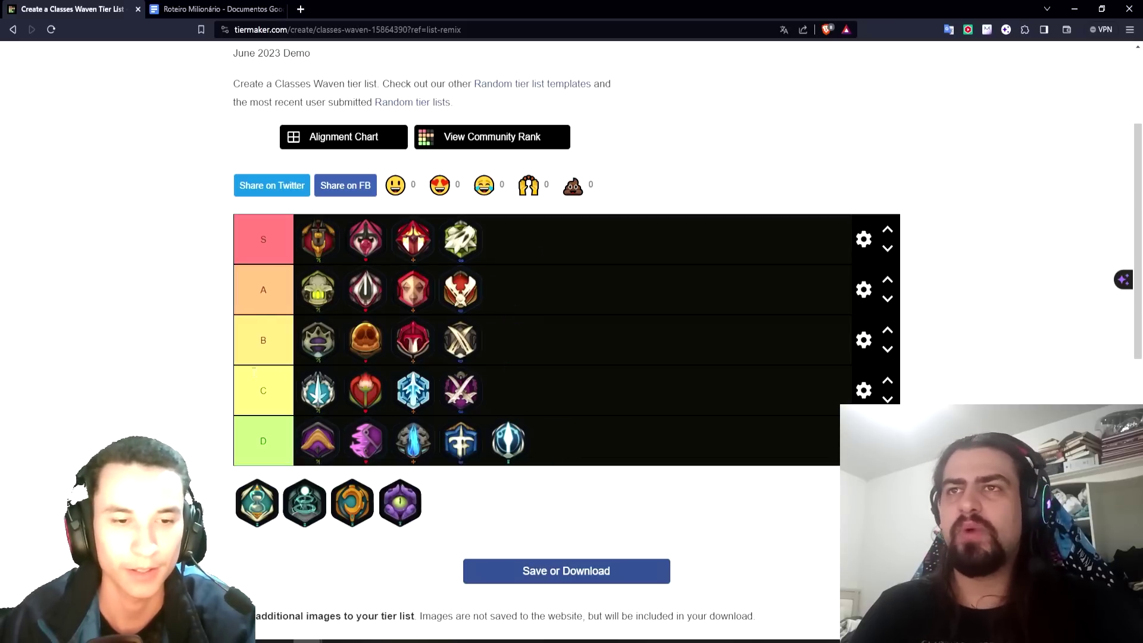
left_click_drag(393, 509, 510, 292)
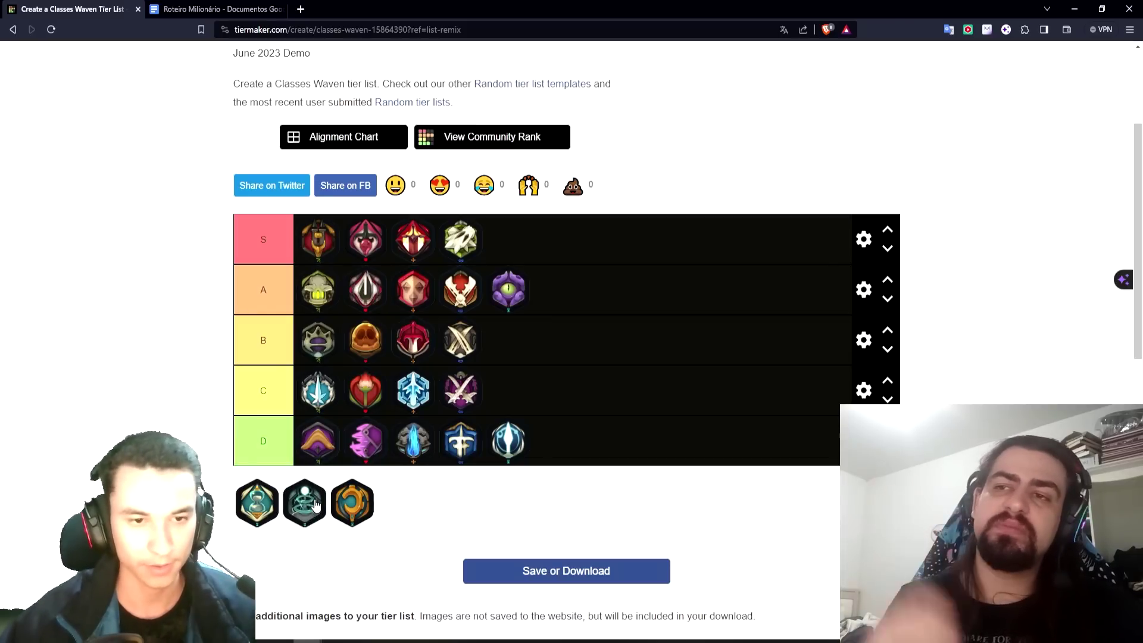
- Rank the second pool icon fifth in tier B and the teal hourglass class fifth in tier C
left_click_drag(315, 505, 512, 337)
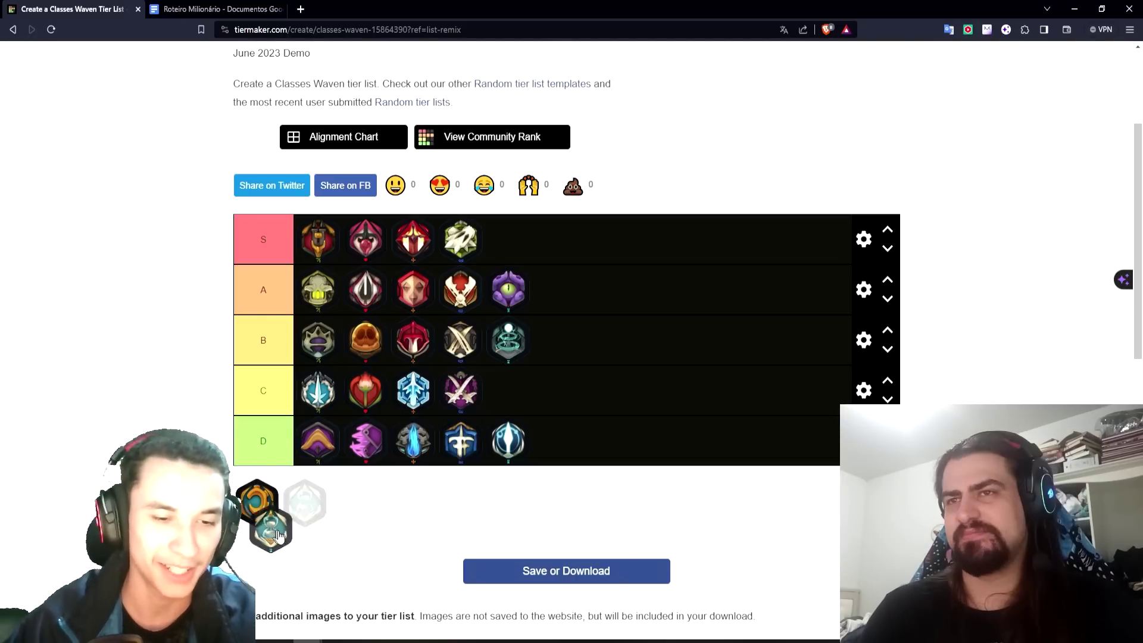
mouse_move(269, 512)
left_mouse_down()
mouse_move(539, 427)
mouse_move(314, 505)
left_mouse_up()
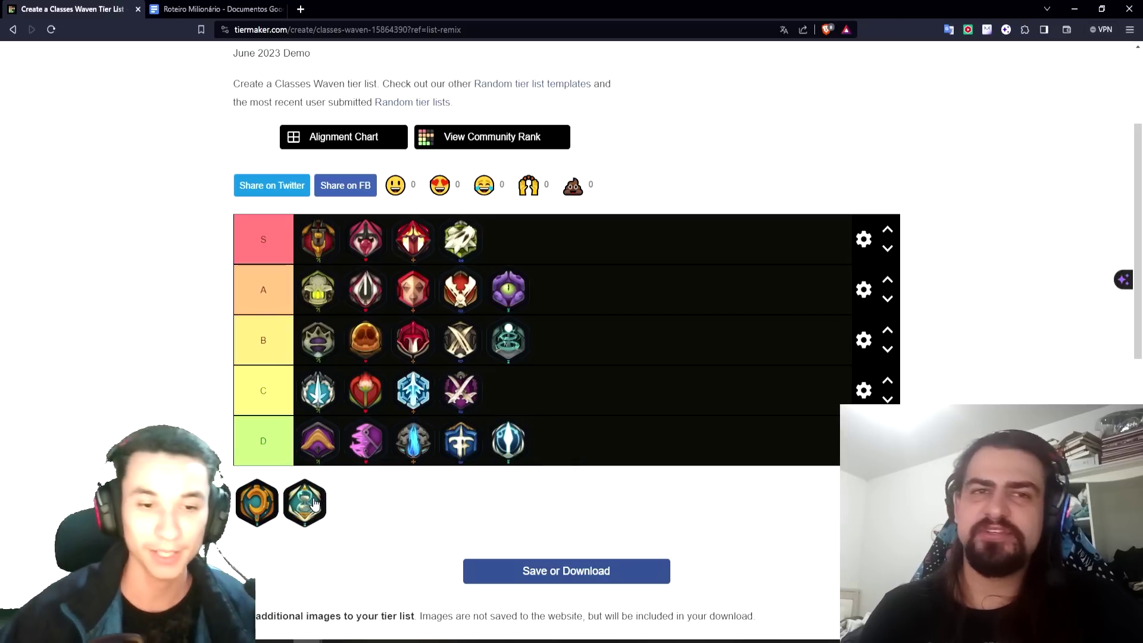
left_click_drag(314, 504, 516, 390)
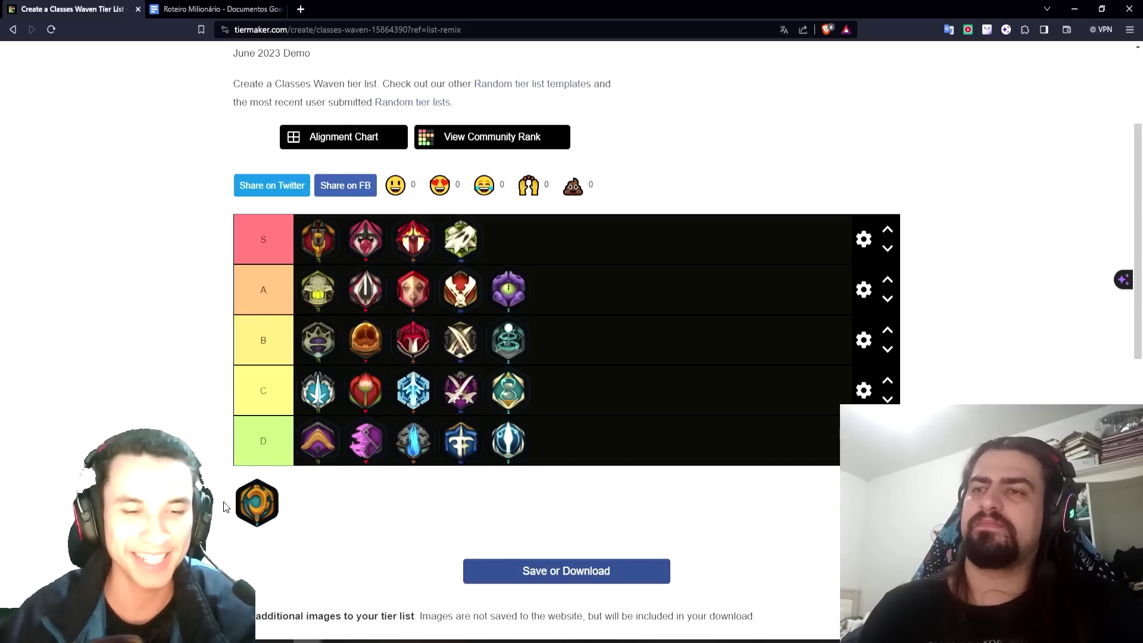
- Place the final orange class icon fifth in tier S, emptying the pool
left_click_drag(247, 501, 512, 241)
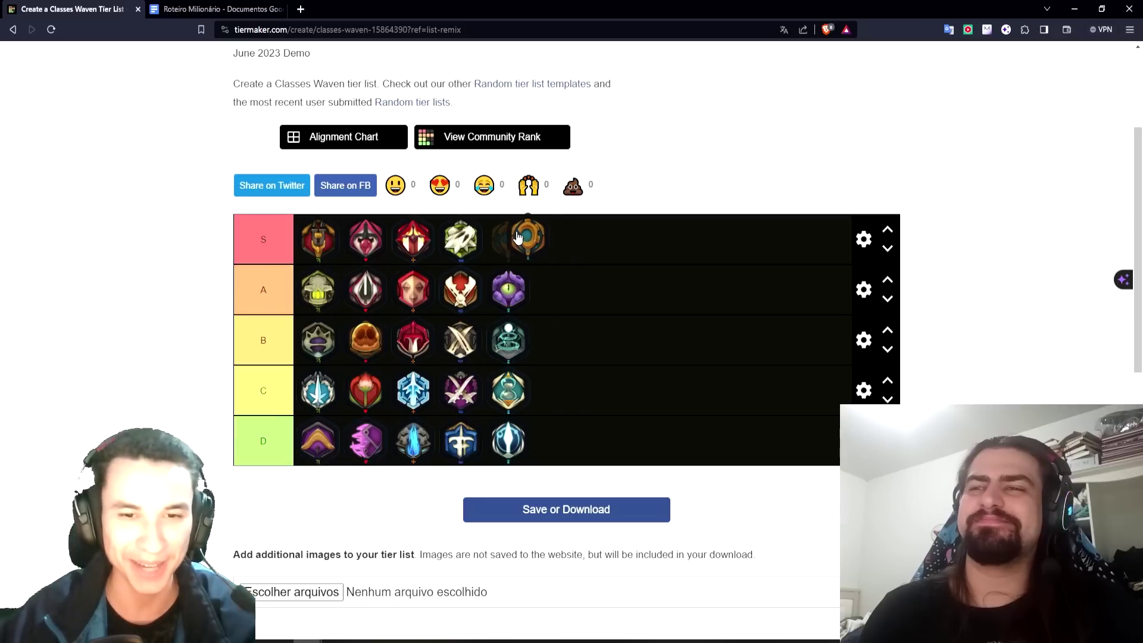